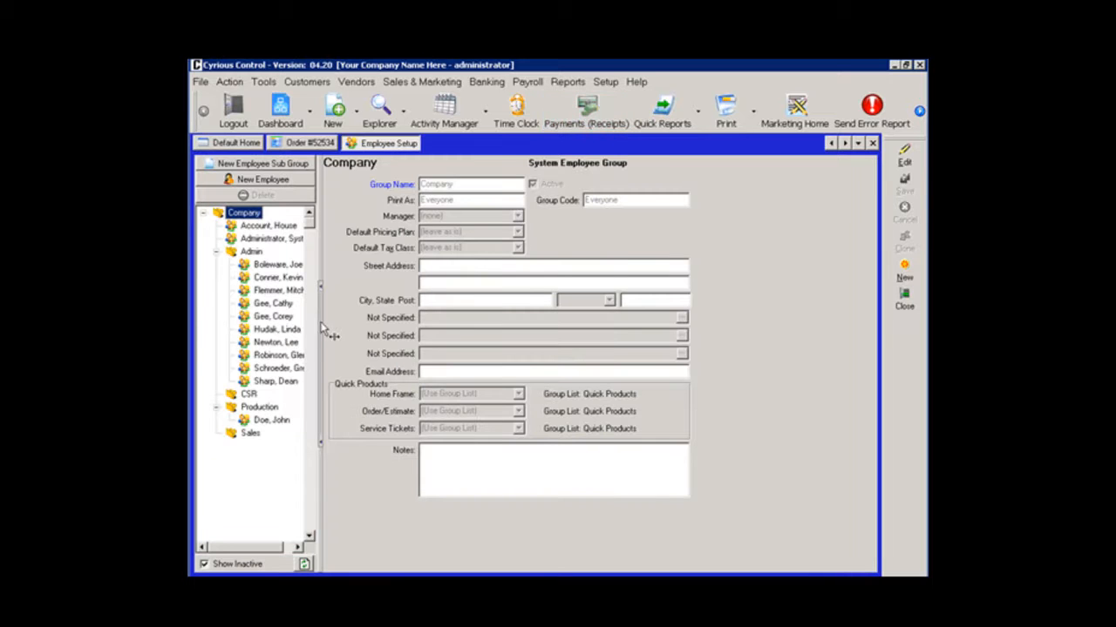
Set the straight-time hourly rate of the last employee in the Admin group to 10.00, save the record and close Employee Setup
left_click(269, 384)
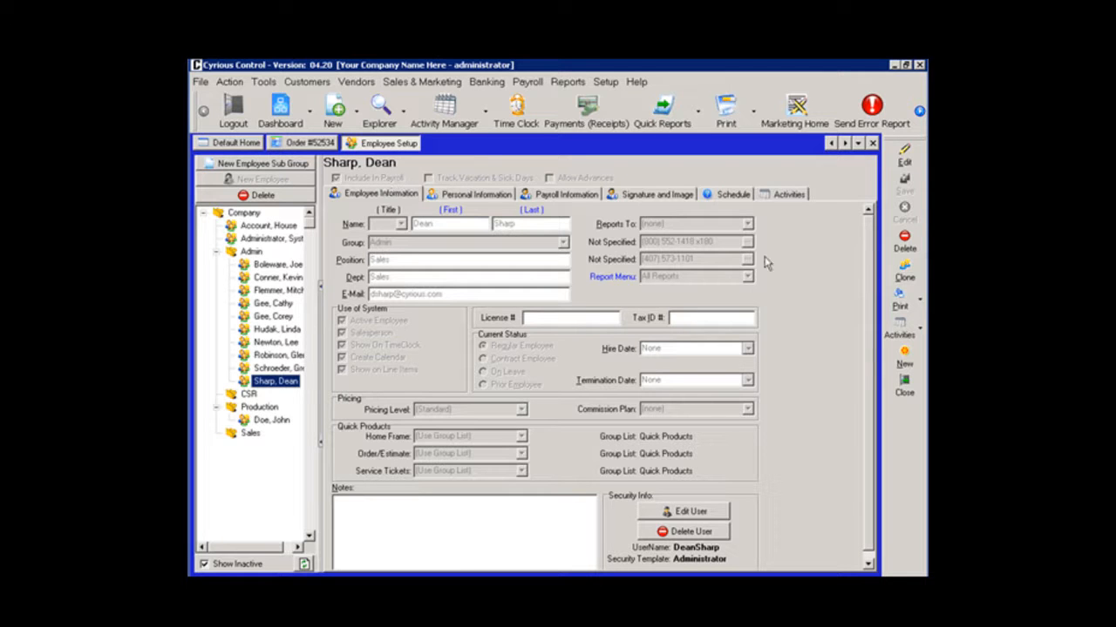
left_click(914, 162)
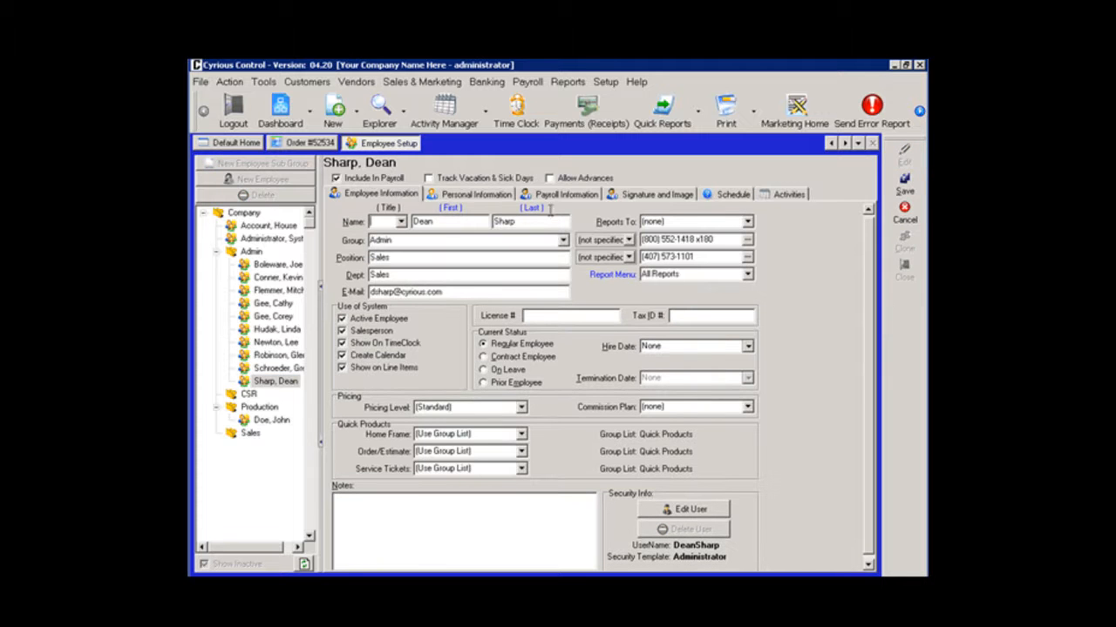
left_click(552, 201)
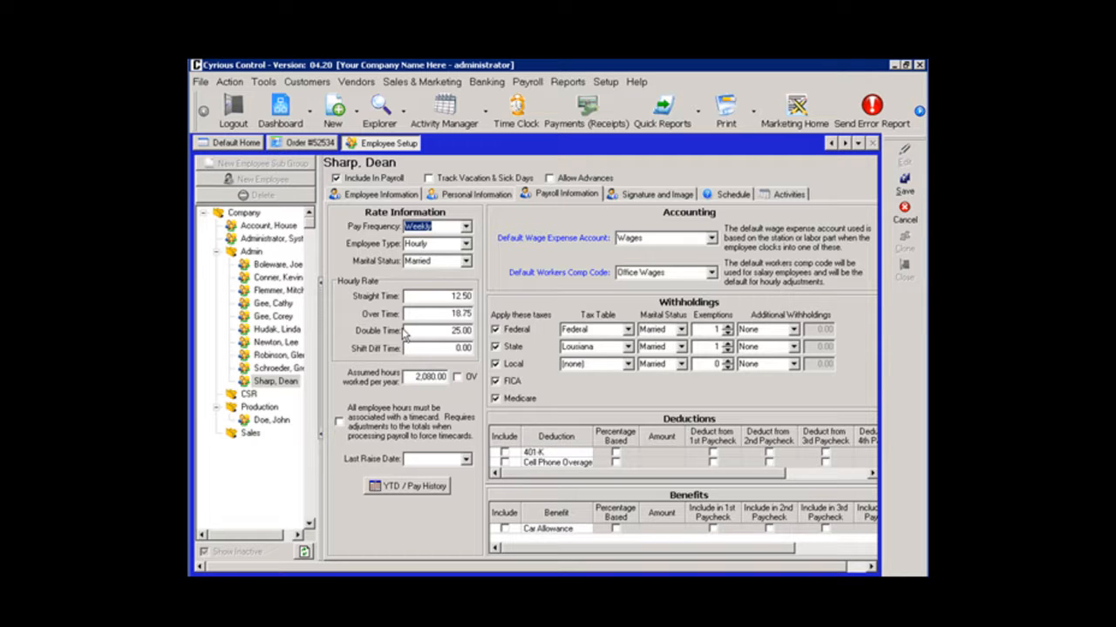
left_click(449, 295)
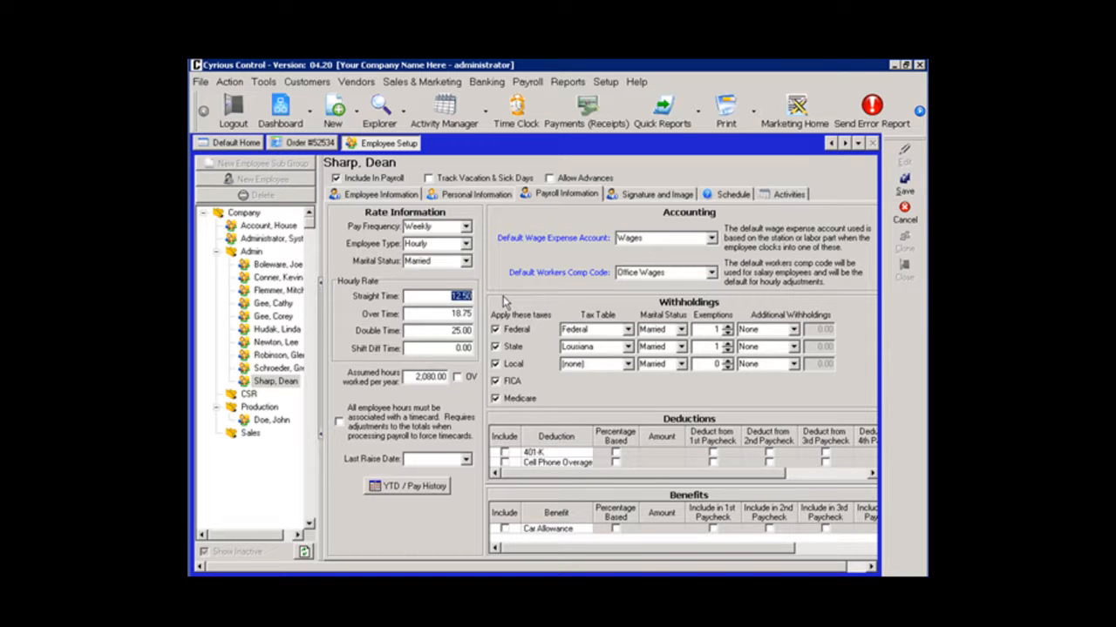
type("10")
key("Tab")
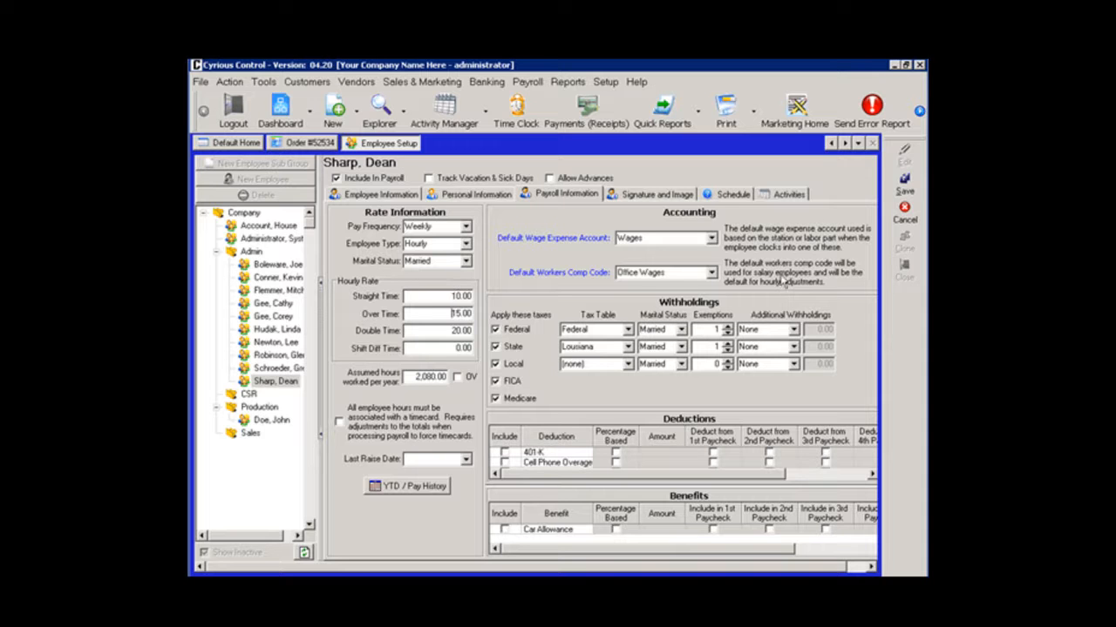
left_click(902, 186)
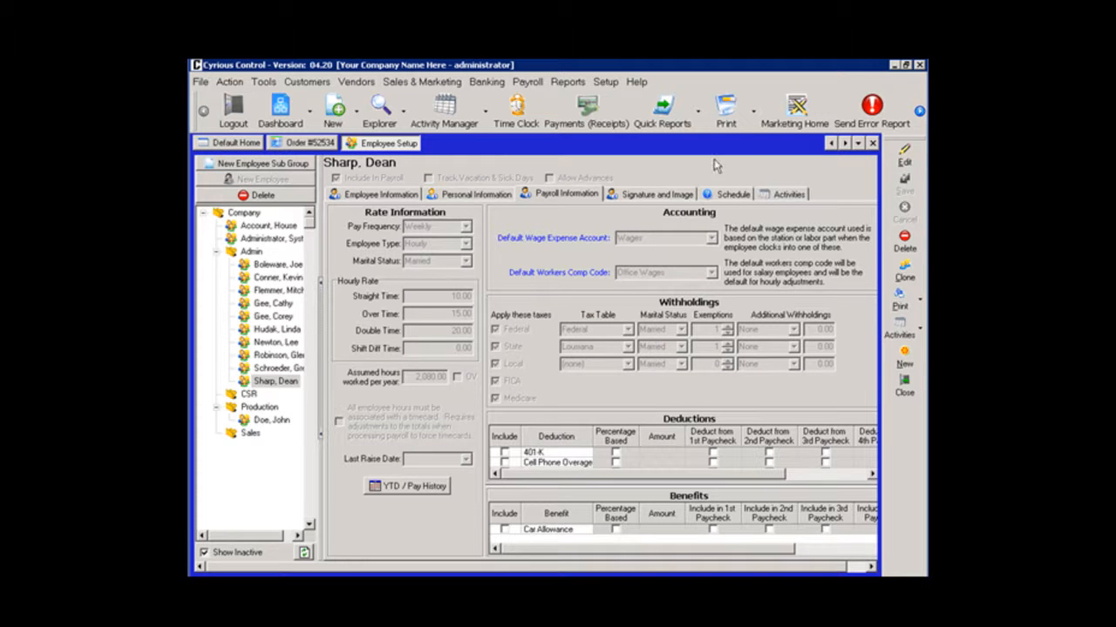
left_click(872, 143)
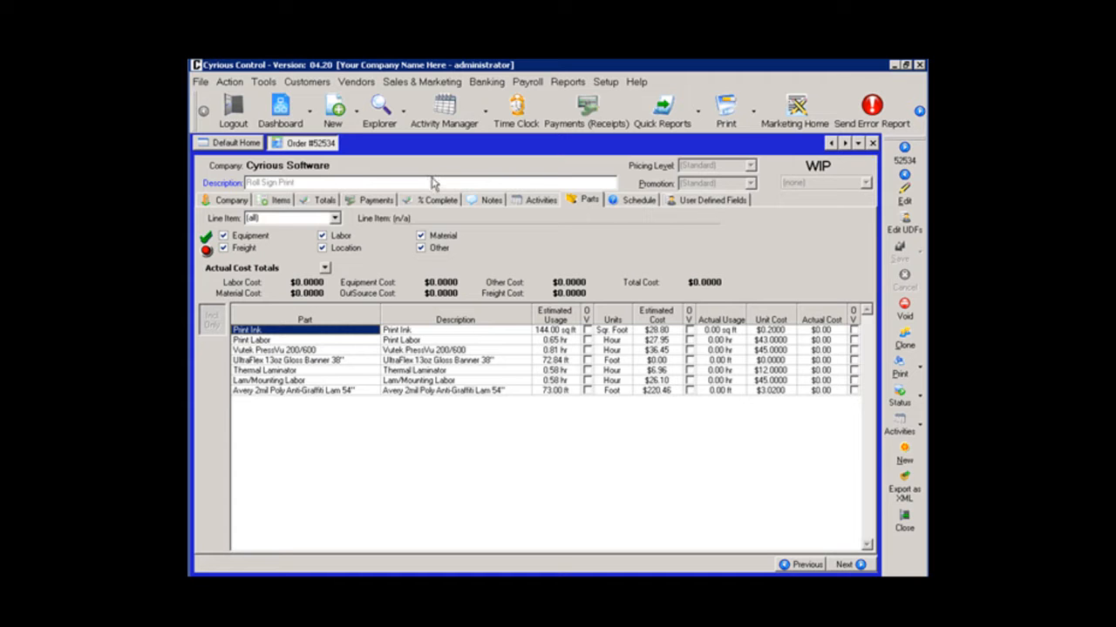
Open the Print Labor part from the order's parts list and examine its cost settings
left_click(362, 340)
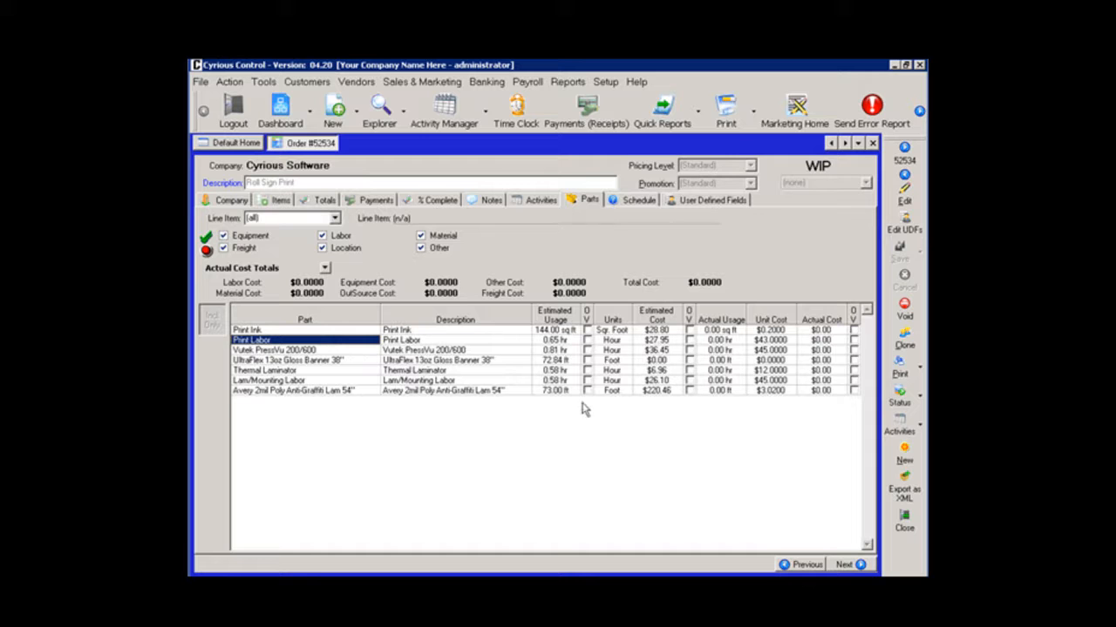
right_click(342, 345)
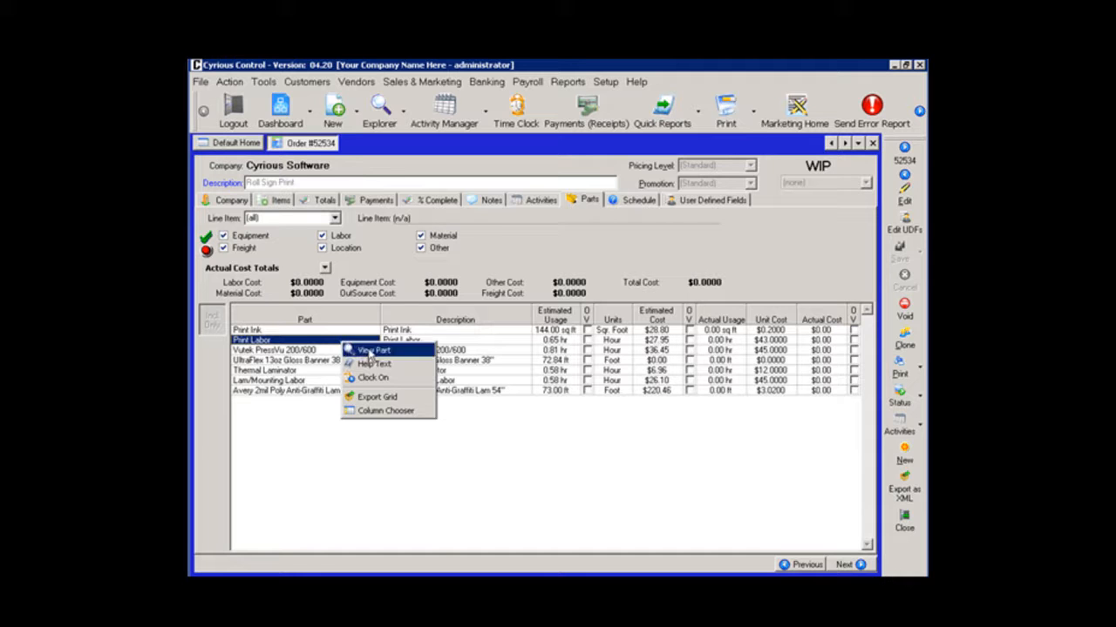
left_click(370, 351)
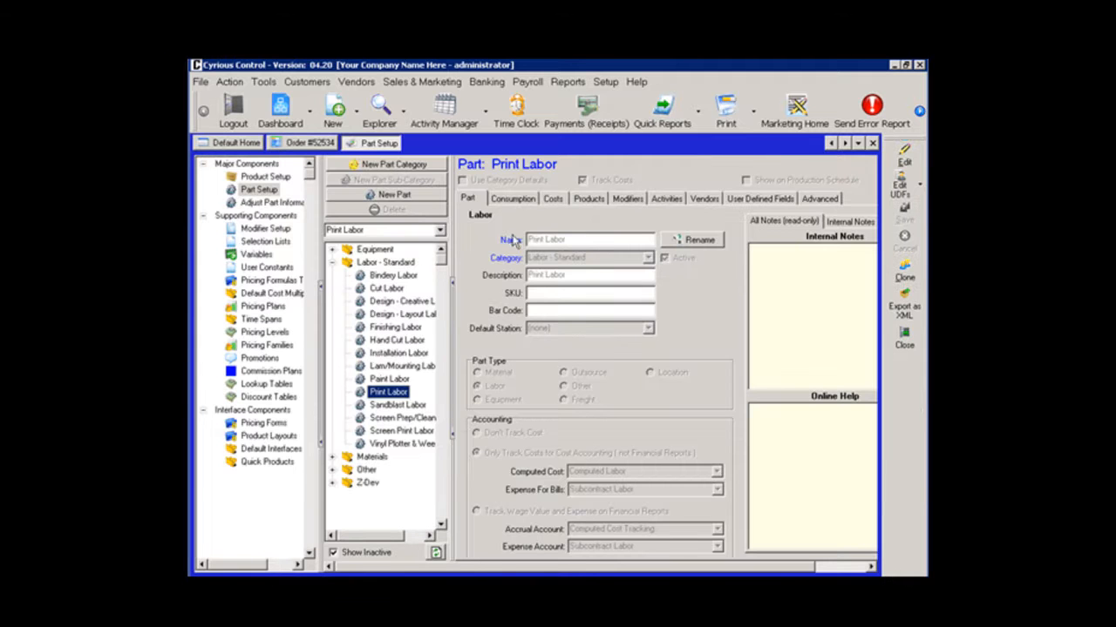
left_click(551, 200)
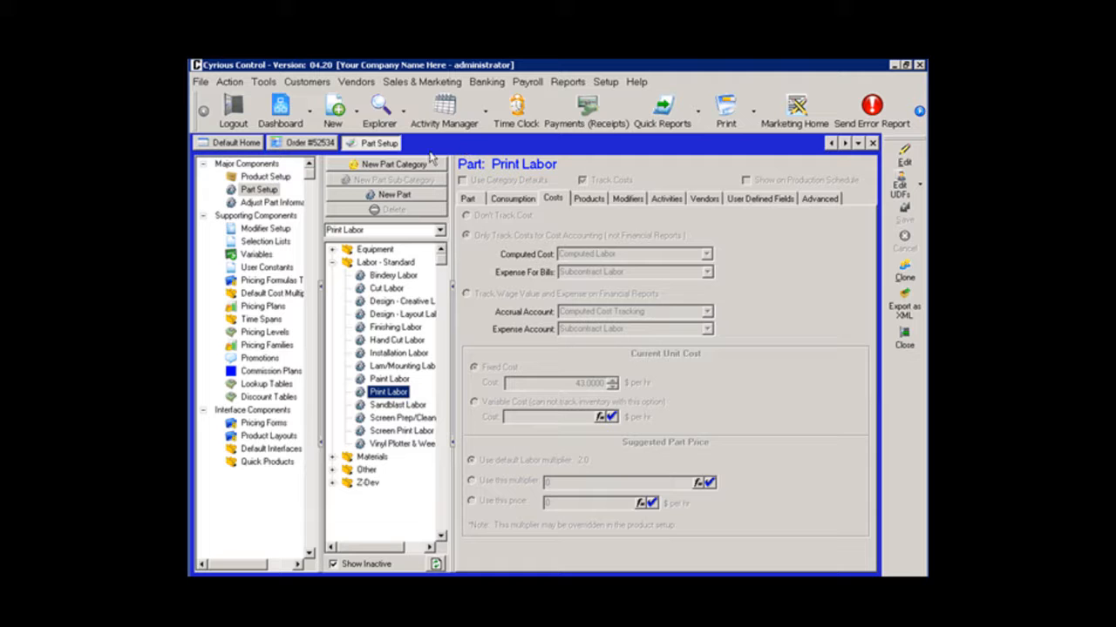
Open the Production - Batch dashboard and load the Roll Sign Print order by its order number for creating part usage cards
left_click(314, 123)
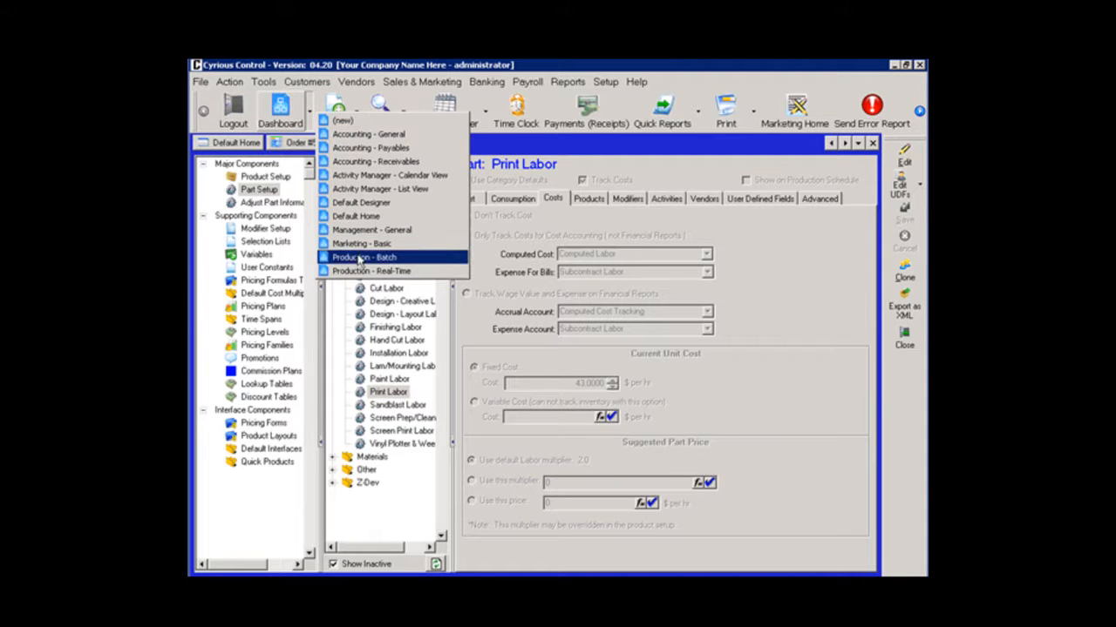
left_click(359, 258)
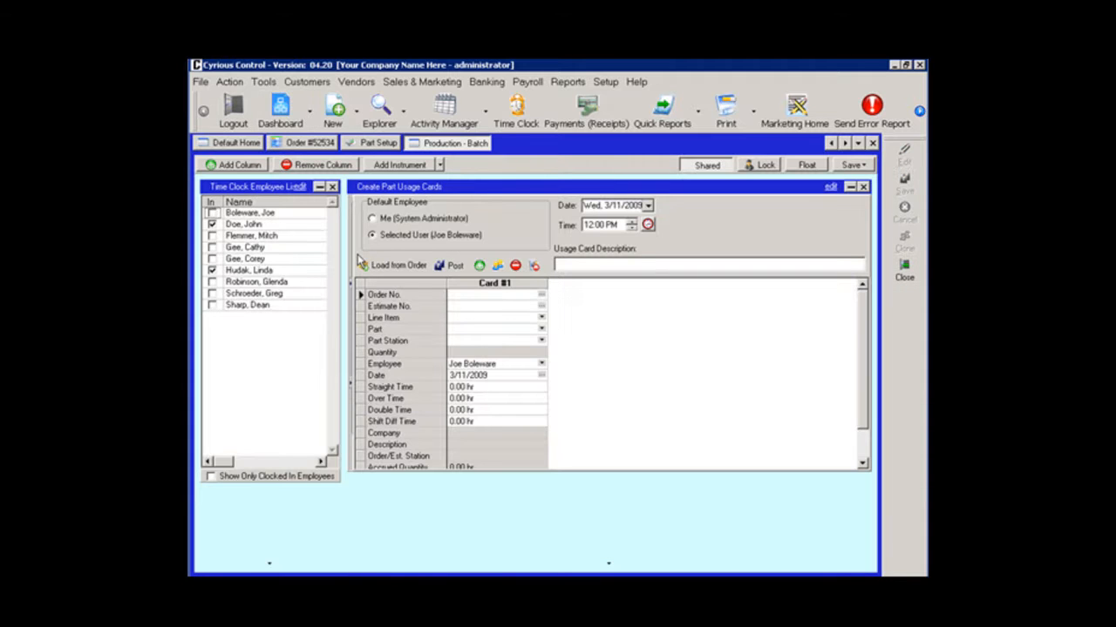
left_click(413, 269)
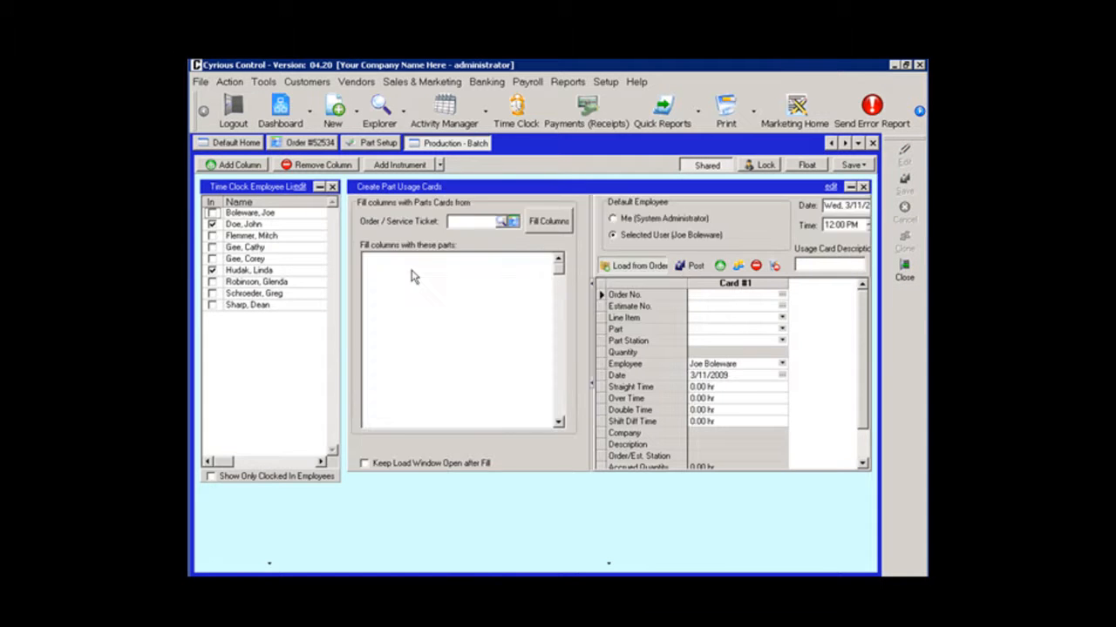
left_click(465, 221)
type("52534")
key("Tab")
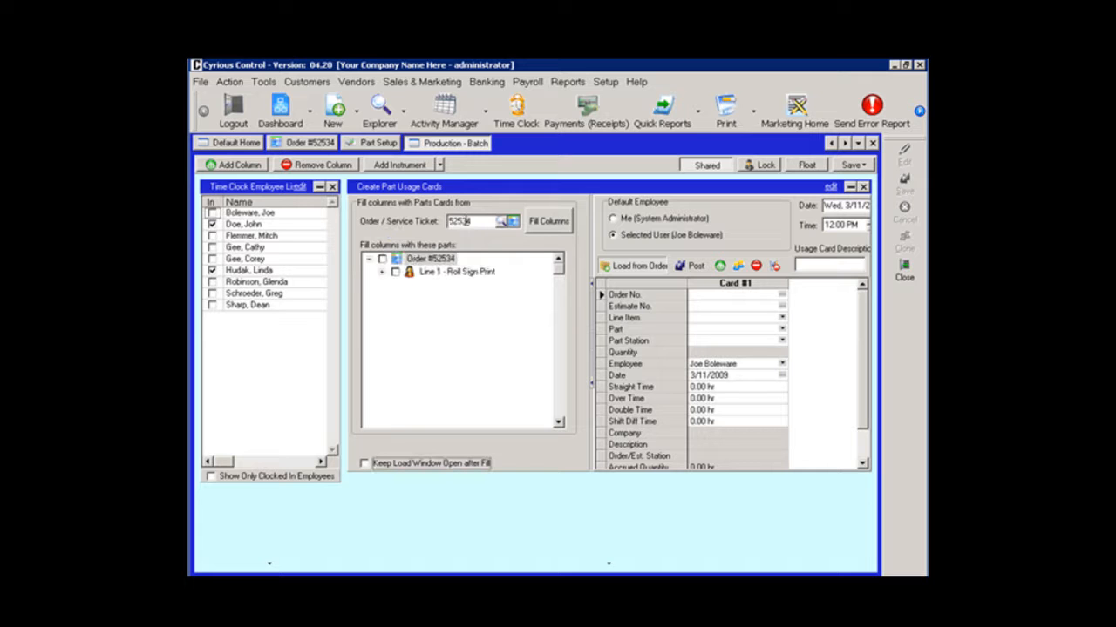
Select the Print Labor part among the labor parts of Line 1 - Roll Sign Print and fill the usage card with it
left_click(382, 272)
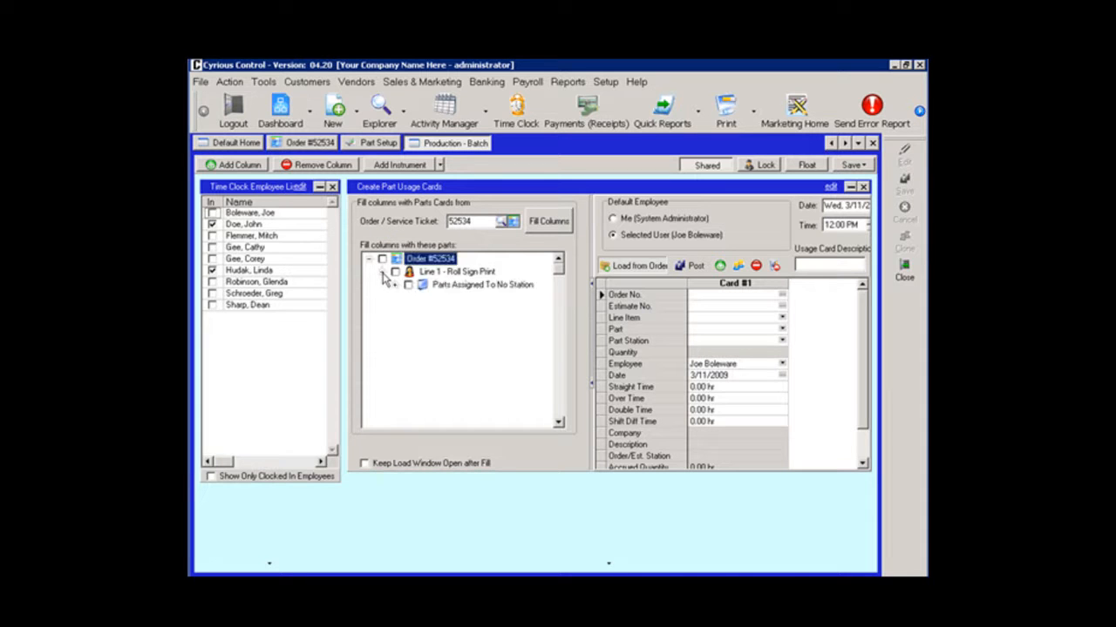
left_click(395, 285)
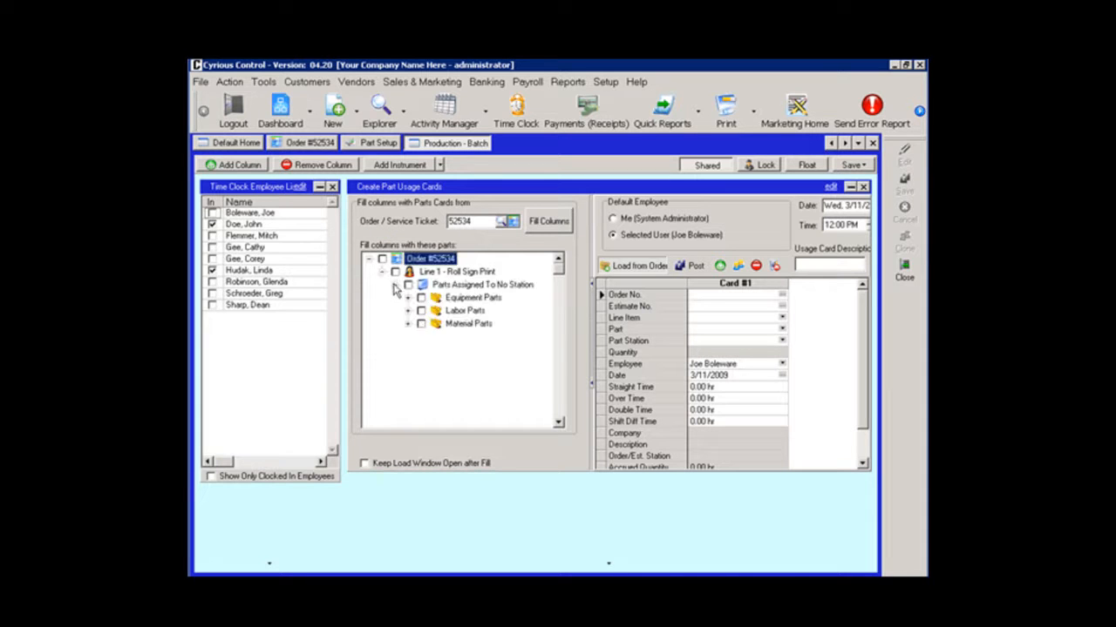
left_click(408, 311)
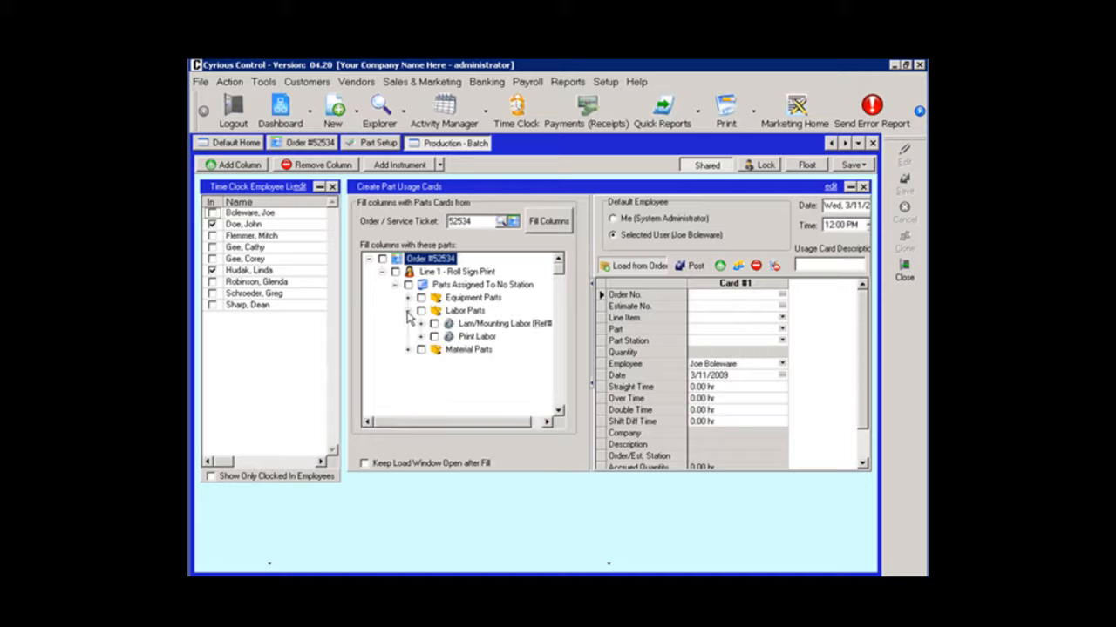
left_click(434, 337)
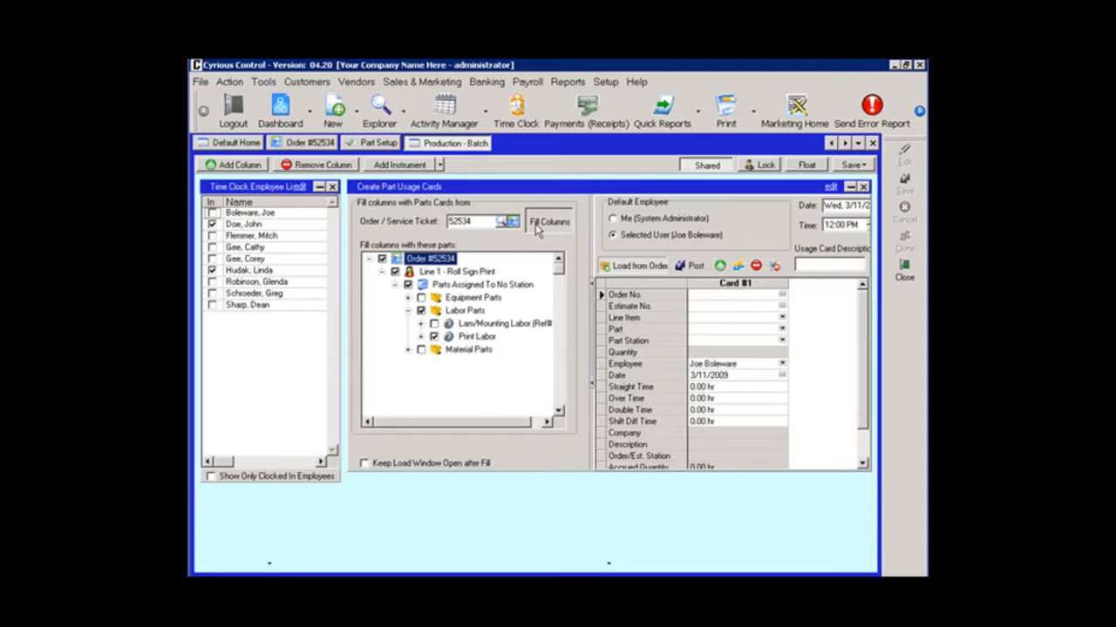
left_click(537, 224)
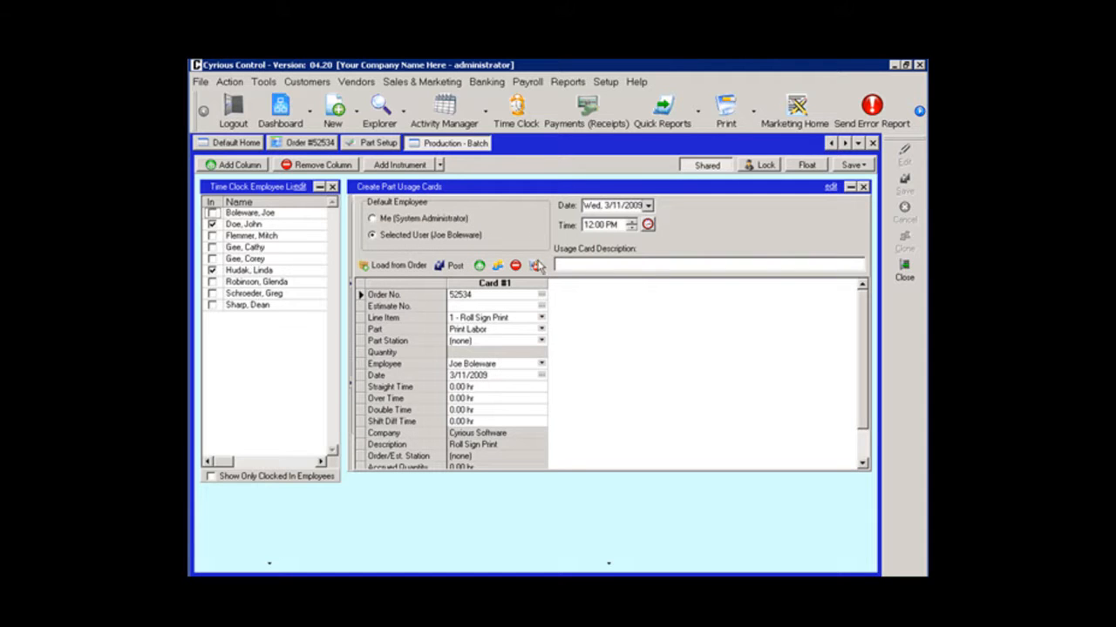
Assign the usage card to the employee whose rate was edited, enter 5 hours of straight time and post the card
left_click(541, 364)
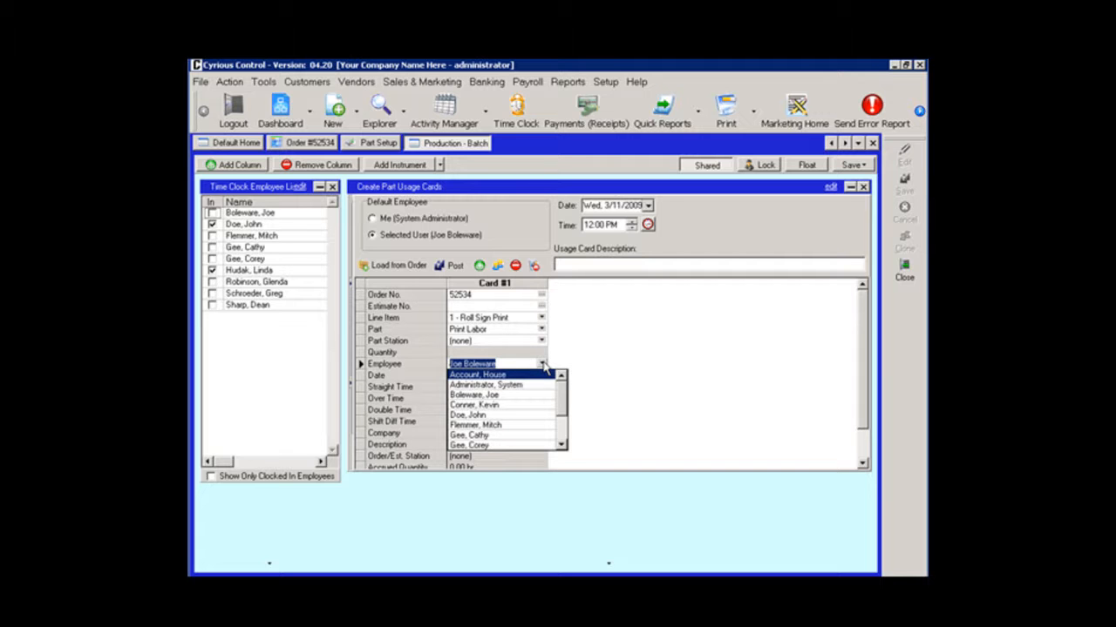
left_click_drag(561, 403, 561, 432)
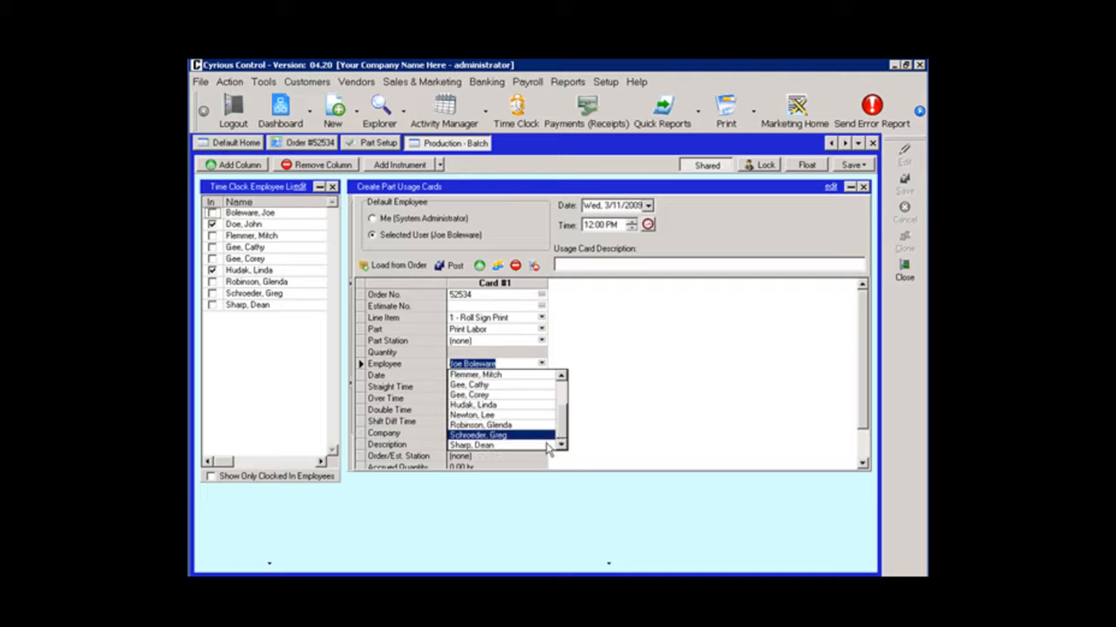
left_click(540, 445)
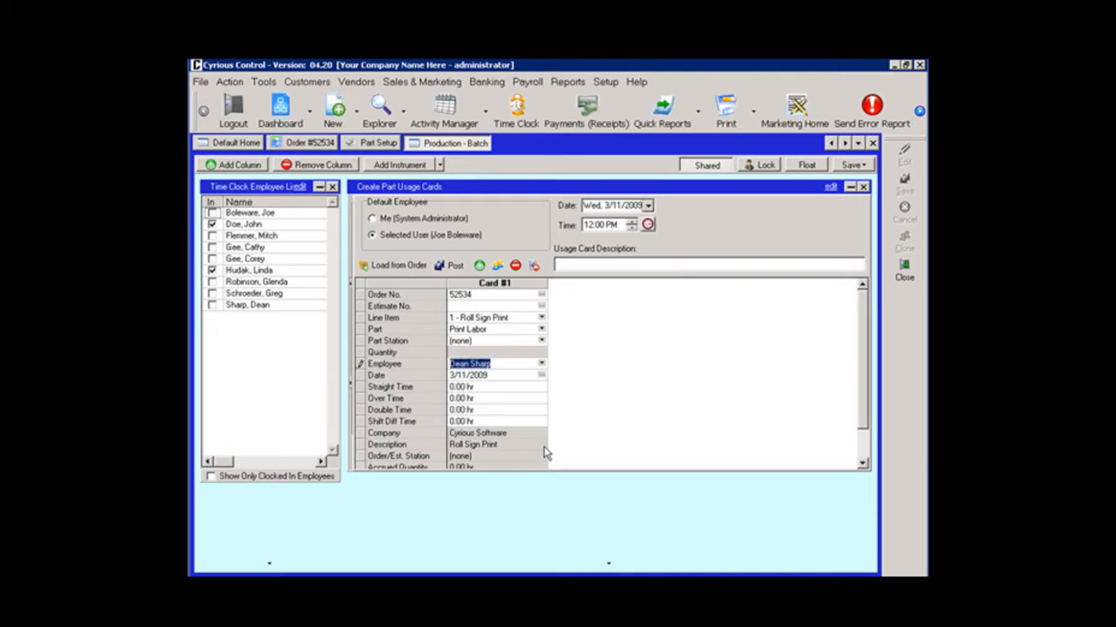
left_click(479, 389)
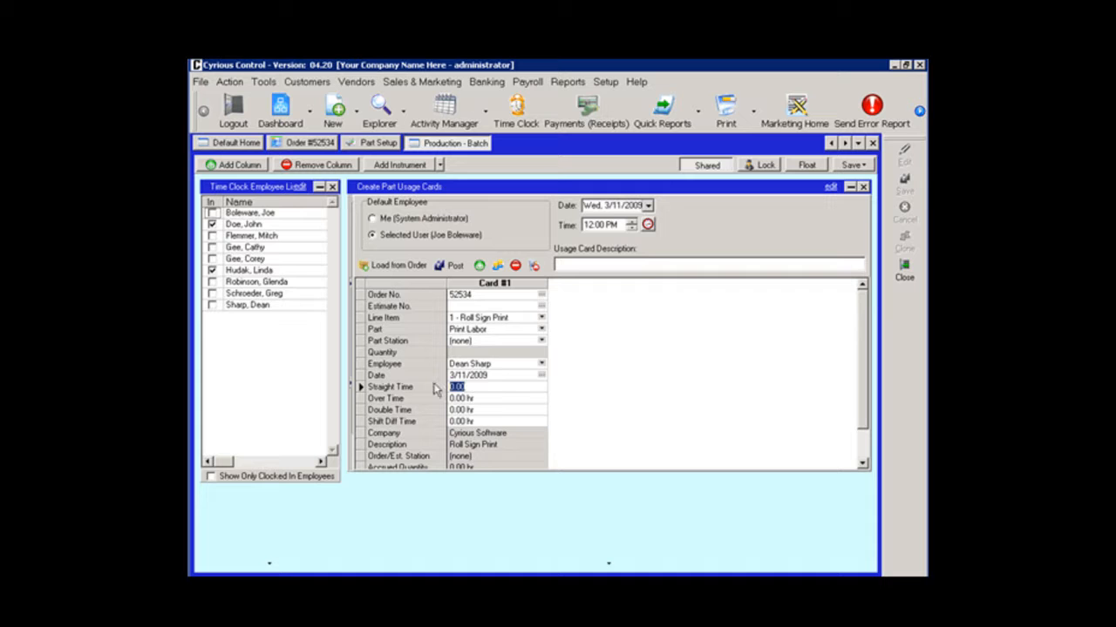
type("5")
key("Tab")
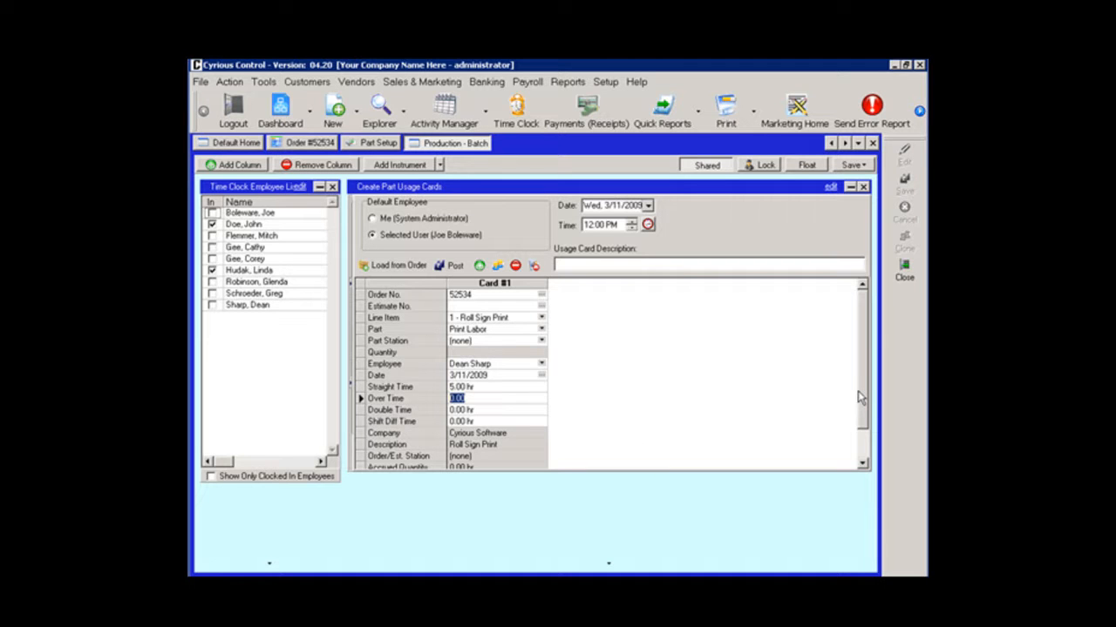
left_click(452, 271)
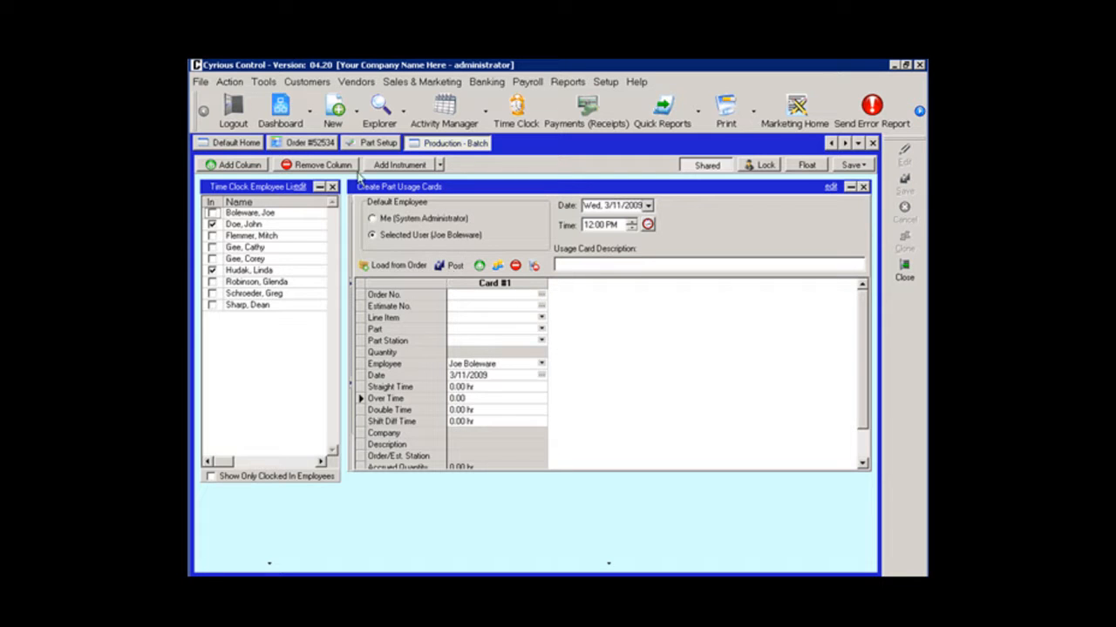
Close the open order, list all orders in the order explorer and reopen Cyrious Software's Roll Sign Print order
left_click(319, 144)
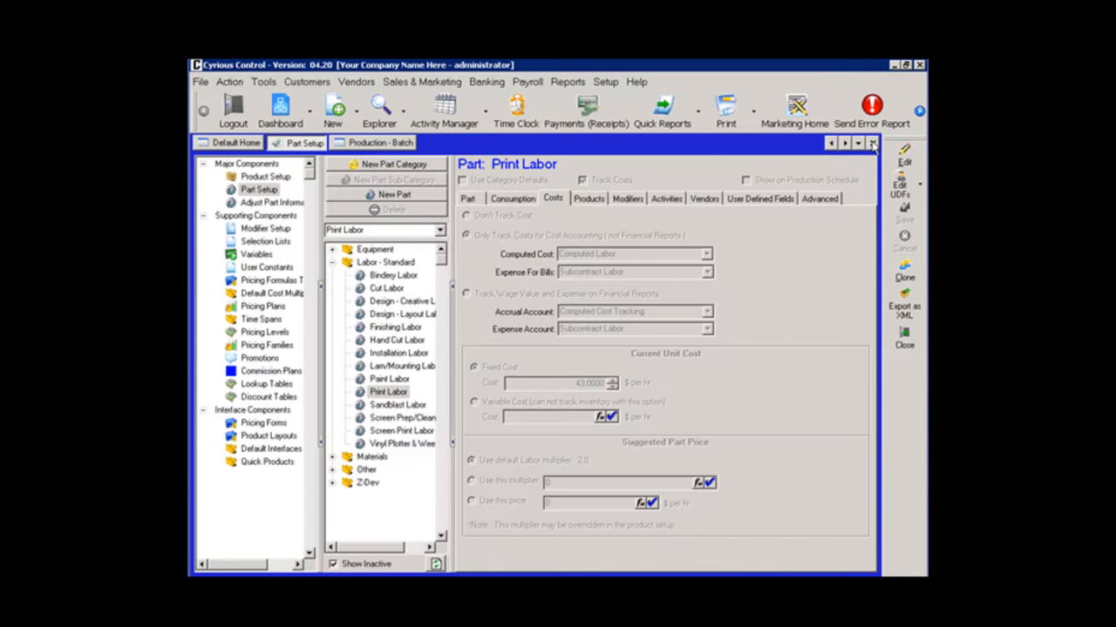
left_click(407, 120)
left_click(429, 122)
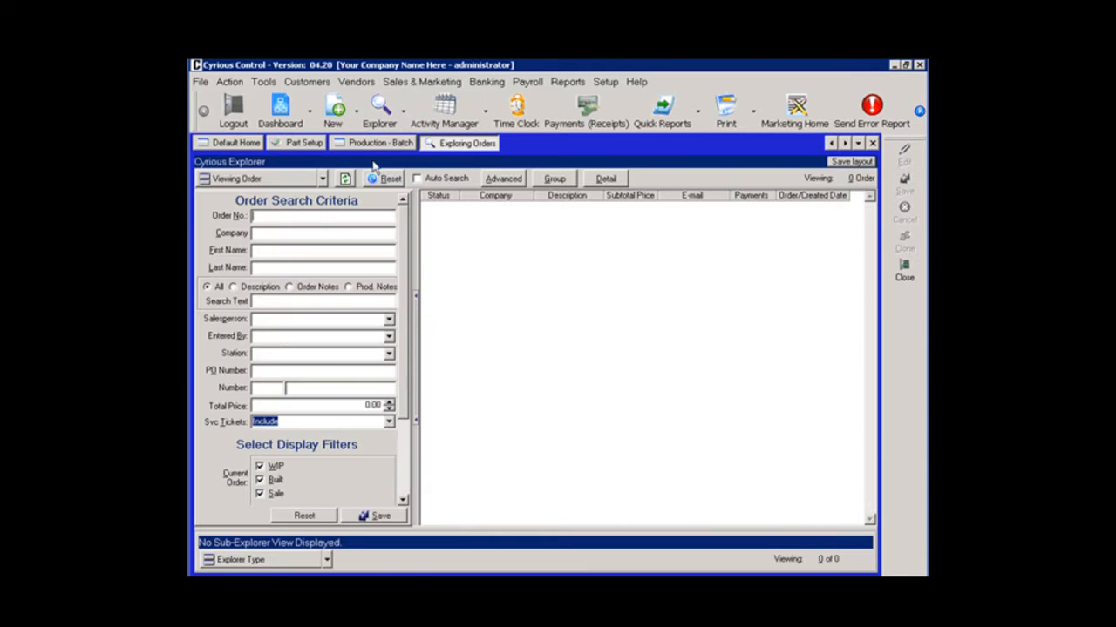
left_click(346, 177)
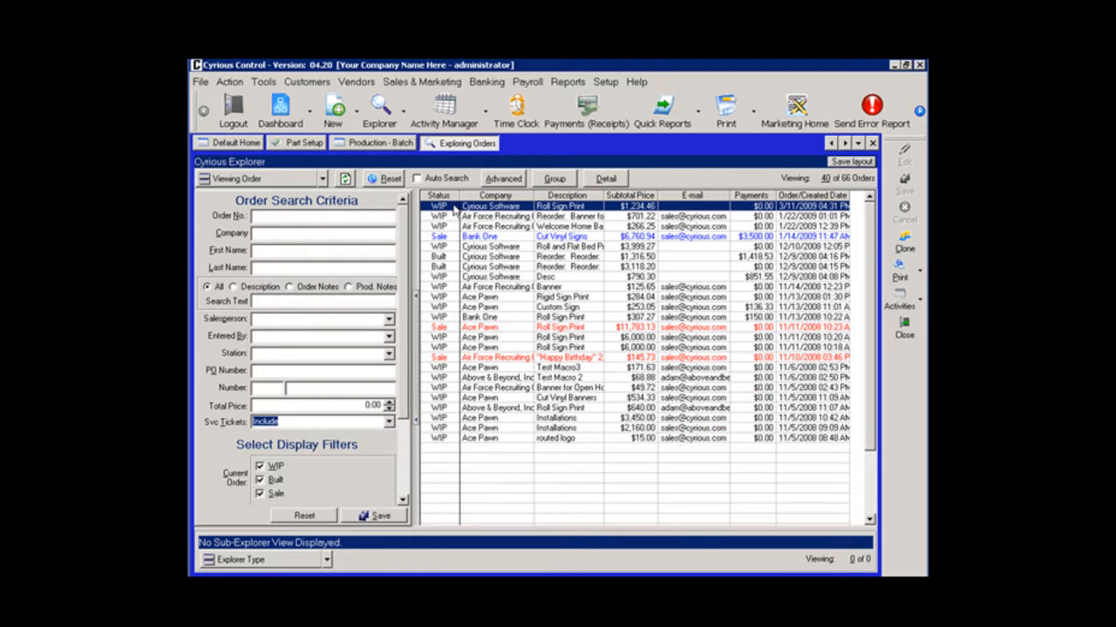
double_click(453, 209)
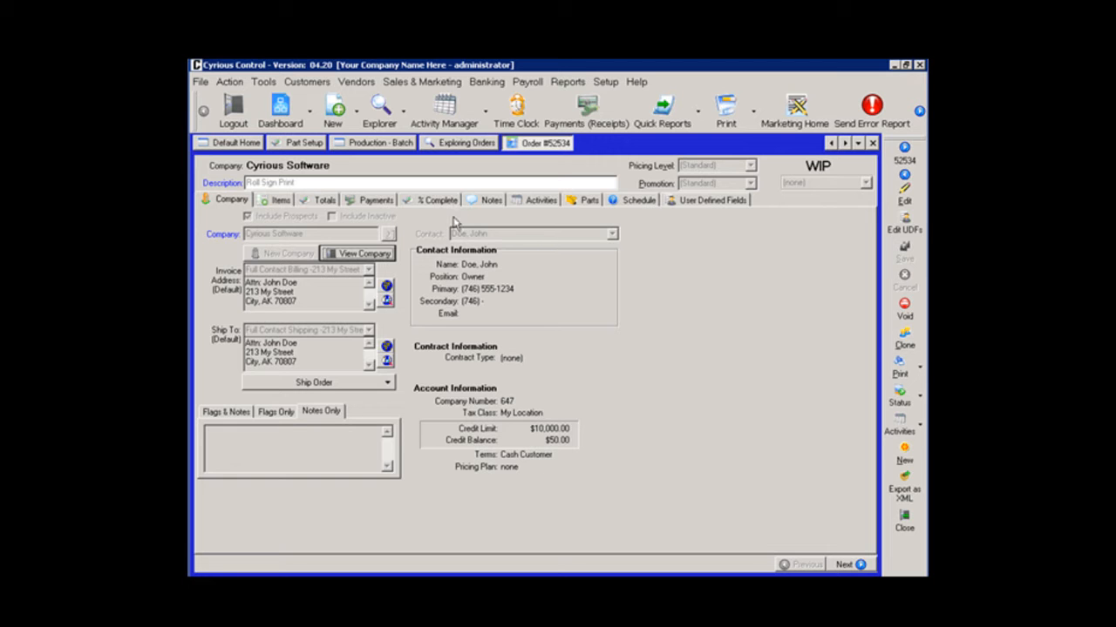
Review the order's parts, comparing the unit cost and actual cost of Print Labor
left_click(586, 201)
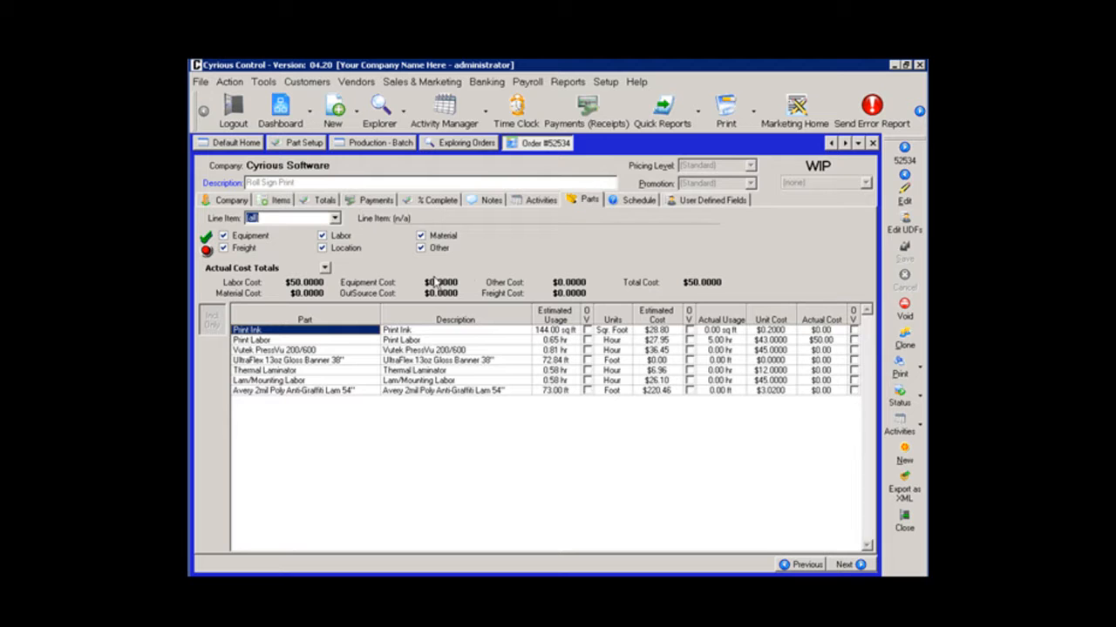
left_click(338, 342)
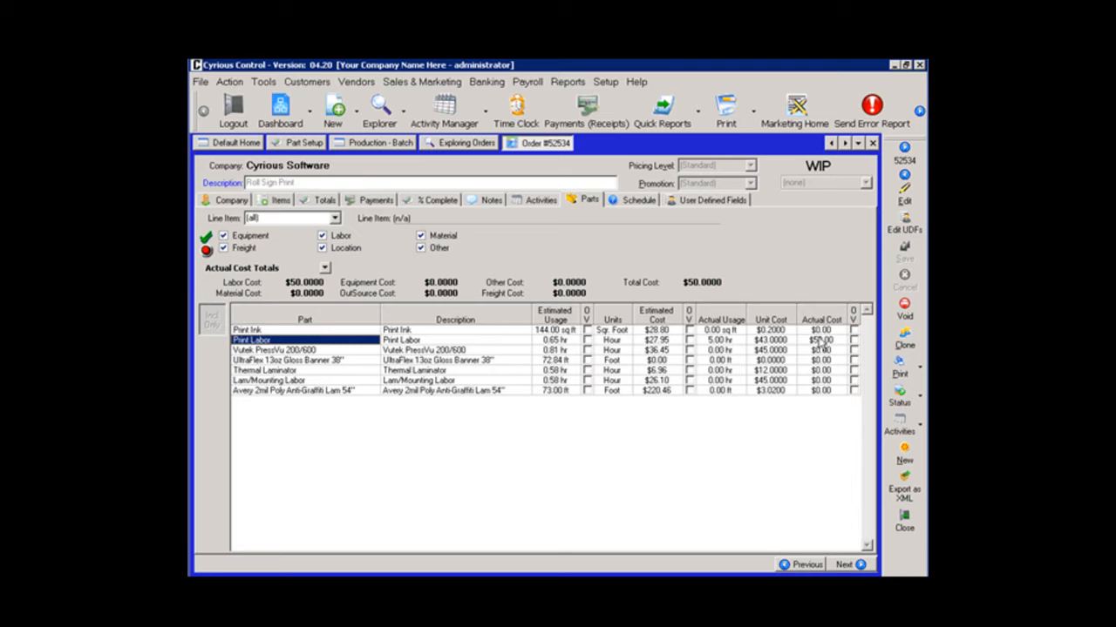
left_click(787, 341)
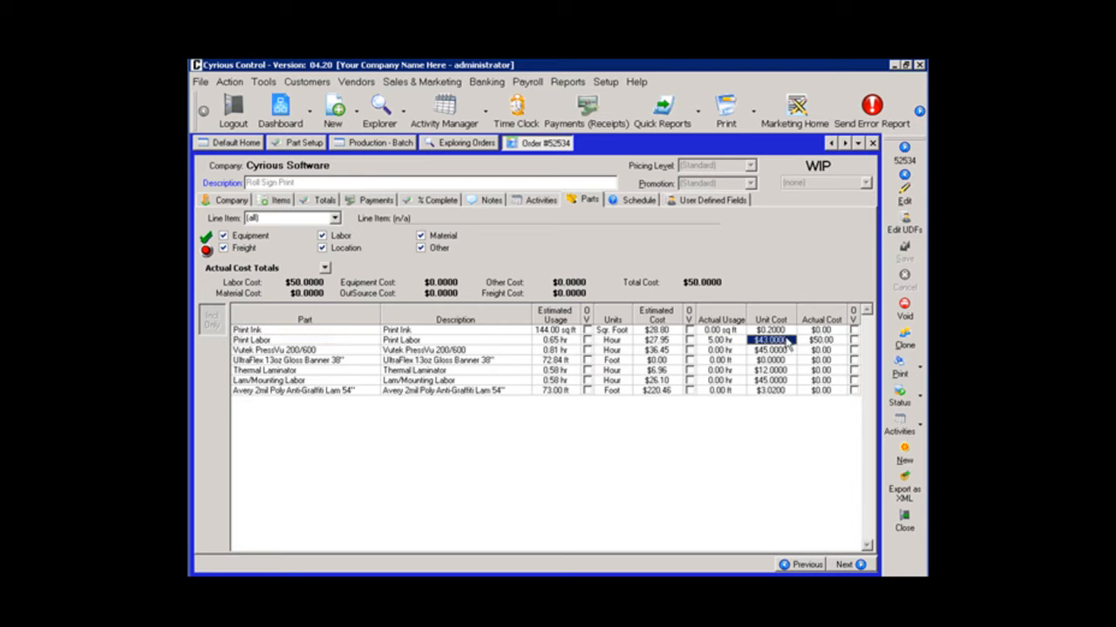